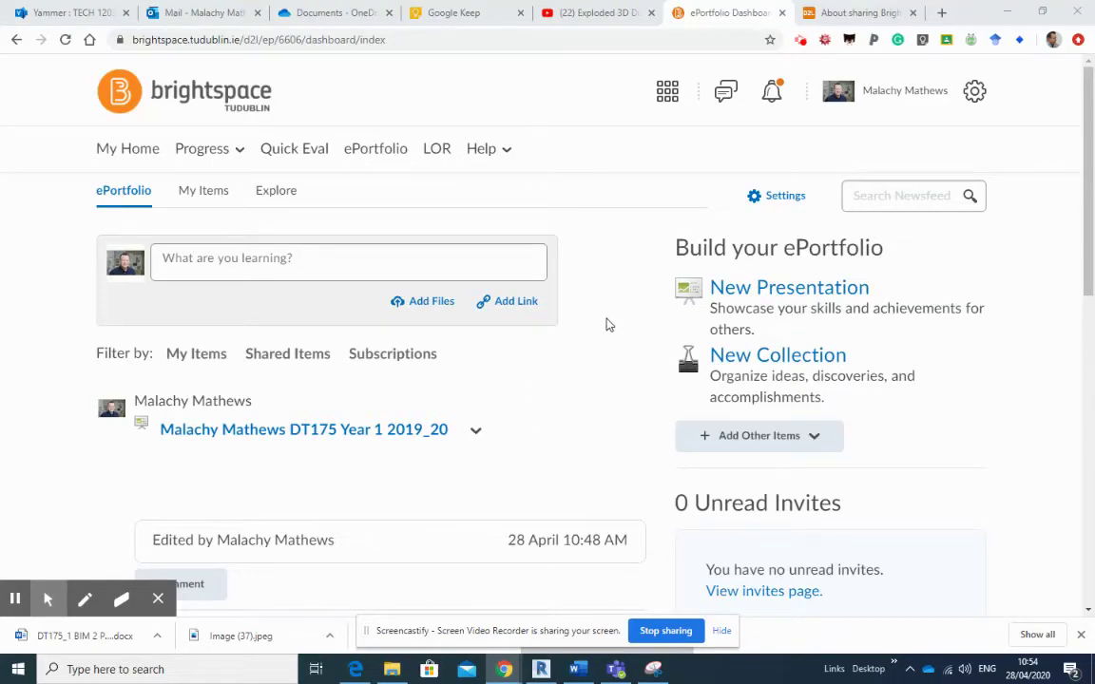
Step: Open My Items and scroll through the 8 artefacts, collections and presentations
{"action": "left_click", "coordinate": [209, 197]}
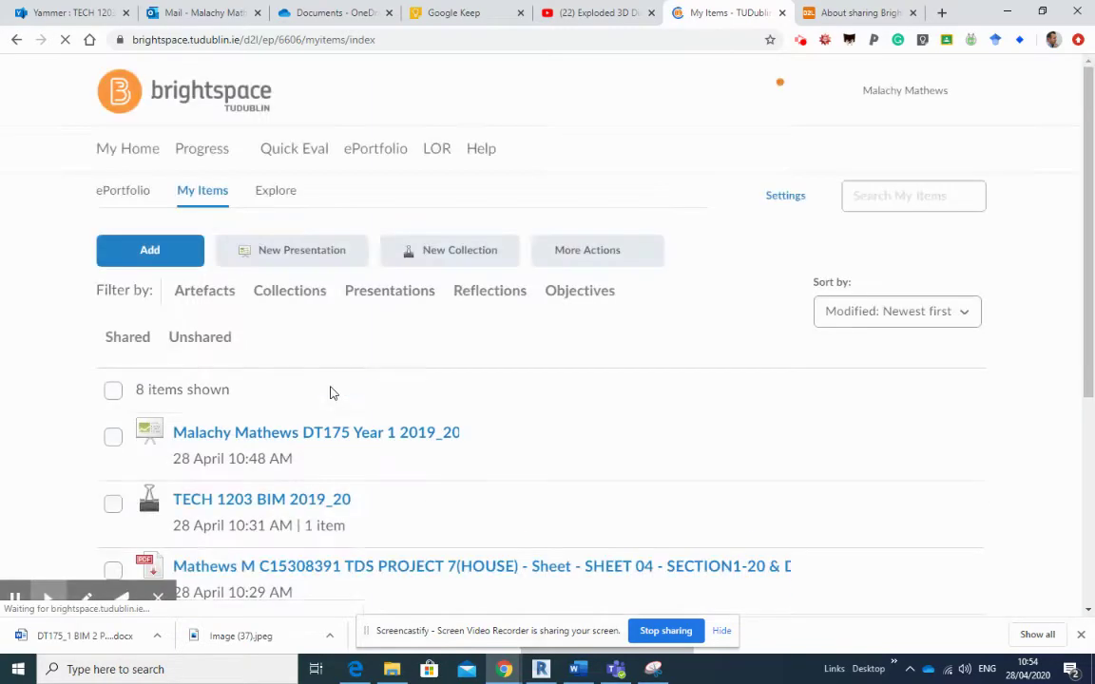
{"action": "scroll", "coordinate": [407, 445], "scroll_direction": "down", "scroll_amount": 3}
{"action": "scroll", "coordinate": [409, 447], "scroll_direction": "up", "scroll_amount": 3}
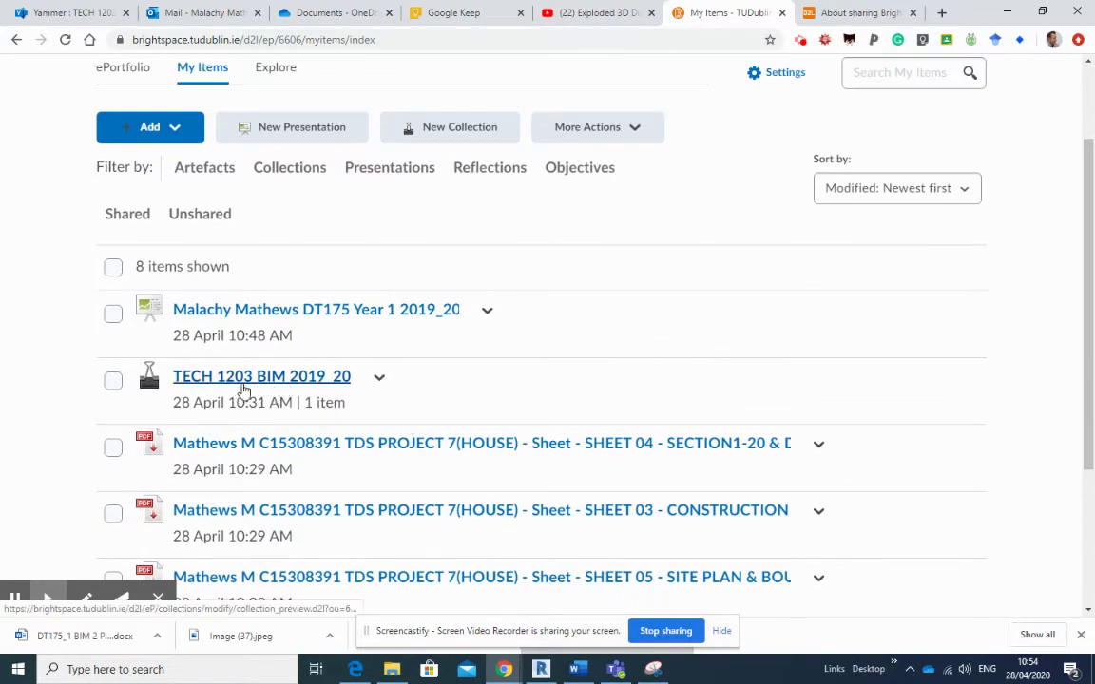
{"action": "scroll", "coordinate": [440, 476], "scroll_direction": "down", "scroll_amount": 2}
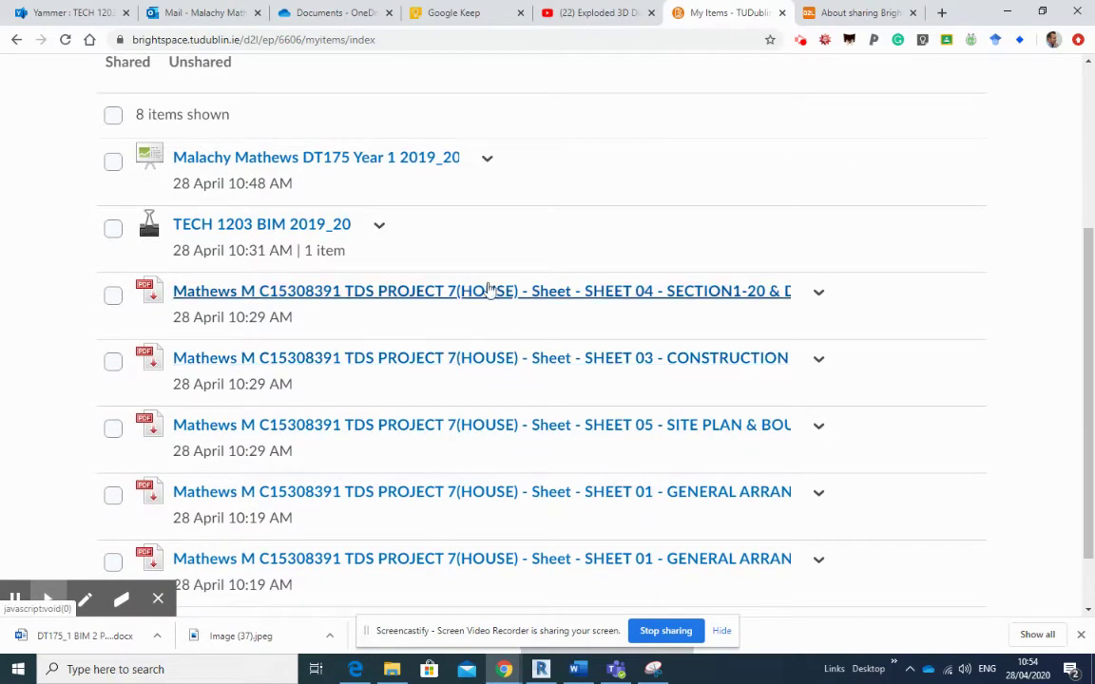
{"action": "scroll", "coordinate": [476, 403], "scroll_direction": "down", "scroll_amount": 1}
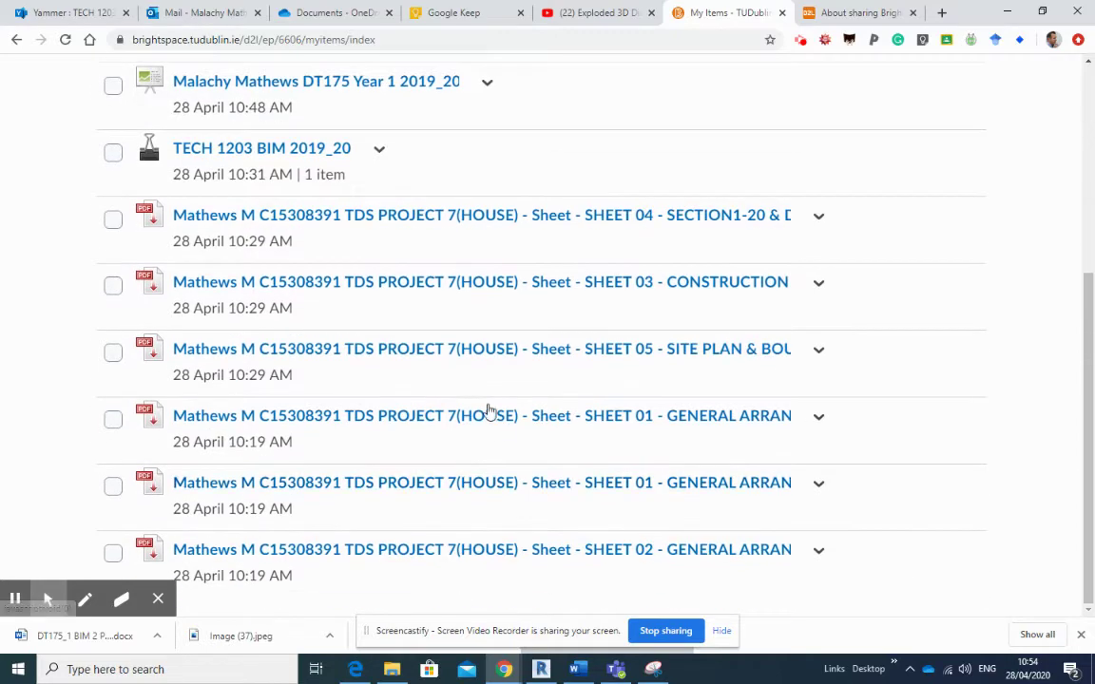
{"action": "scroll", "coordinate": [447, 518], "scroll_direction": "up", "scroll_amount": 4}
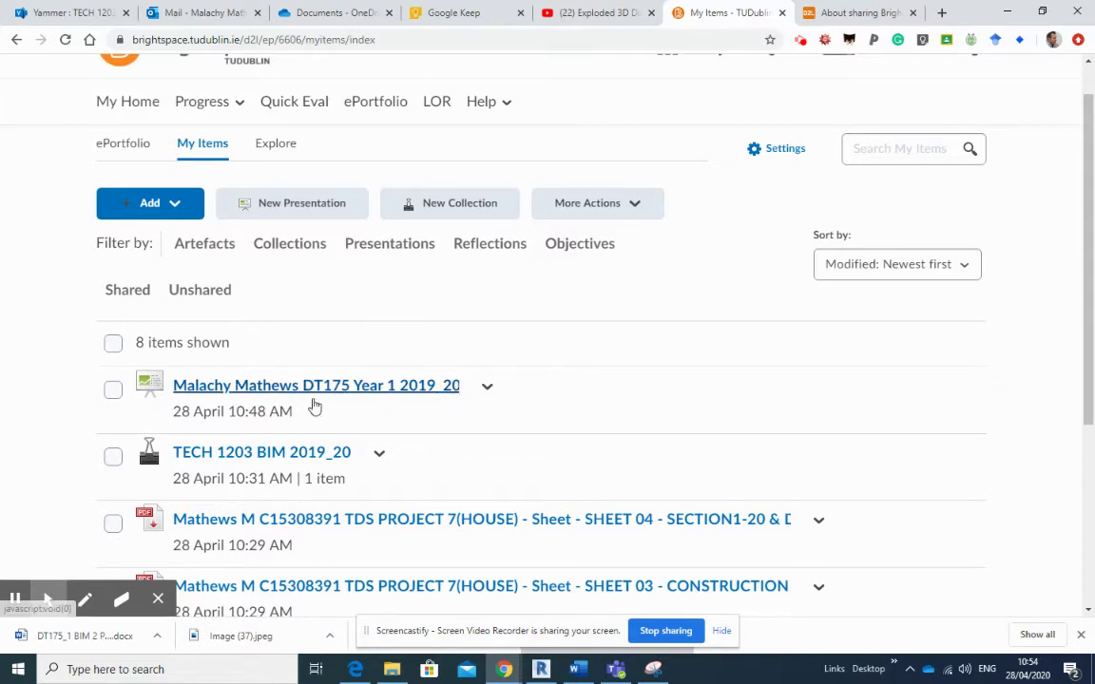
Step: Edit the DT175 Year 1 presentation and review its description and tags in Properties
{"action": "left_click", "coordinate": [485, 386]}
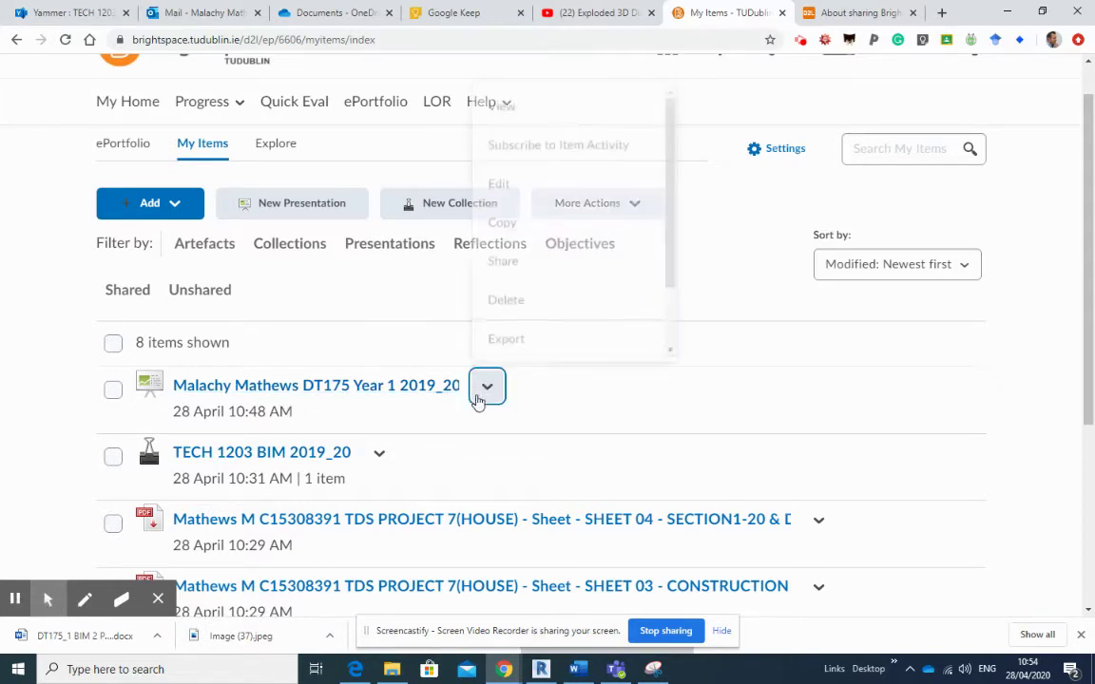
{"action": "left_click", "coordinate": [513, 186]}
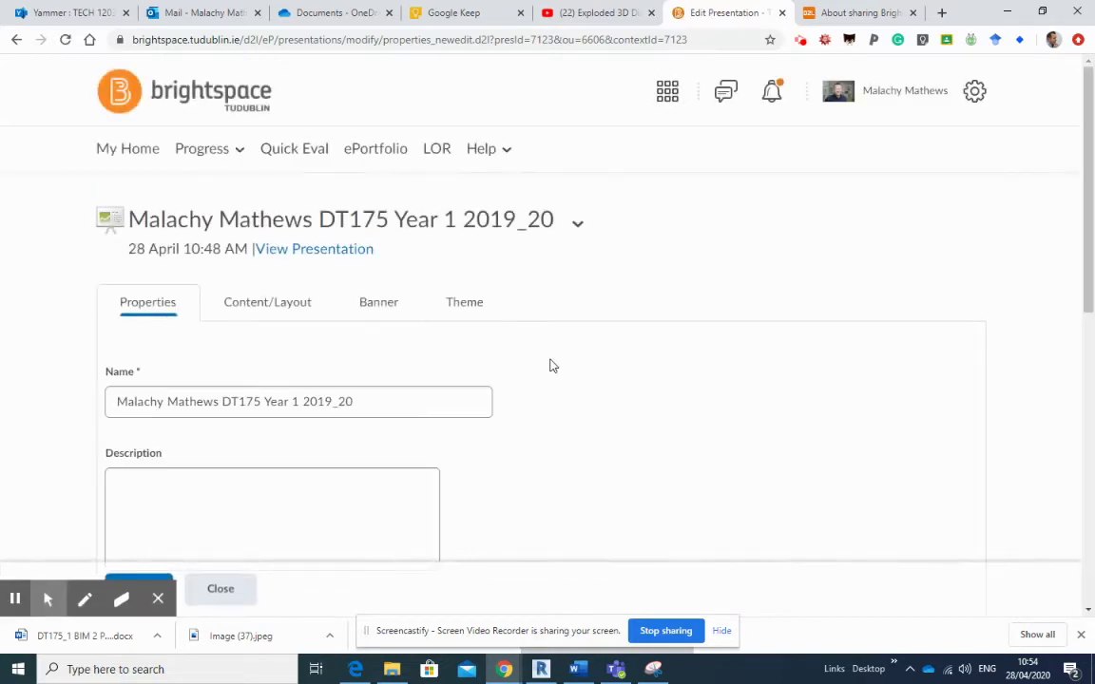
{"action": "scroll", "coordinate": [549, 386], "scroll_direction": "down", "scroll_amount": 3}
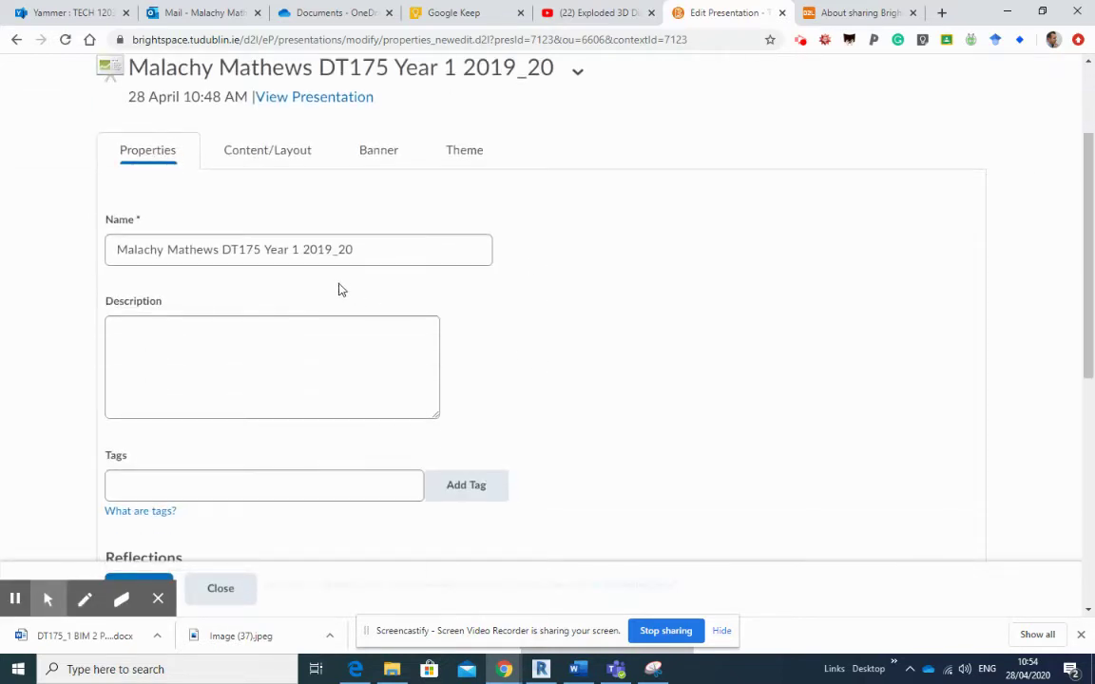
{"action": "scroll", "coordinate": [341, 289], "scroll_direction": "down", "scroll_amount": 1}
{"action": "left_click", "coordinate": [203, 262]}
{"action": "scroll", "coordinate": [205, 302], "scroll_direction": "down", "scroll_amount": 1}
{"action": "left_click", "coordinate": [220, 318]}
{"action": "scroll", "coordinate": [286, 276], "scroll_direction": "up", "scroll_amount": 5}
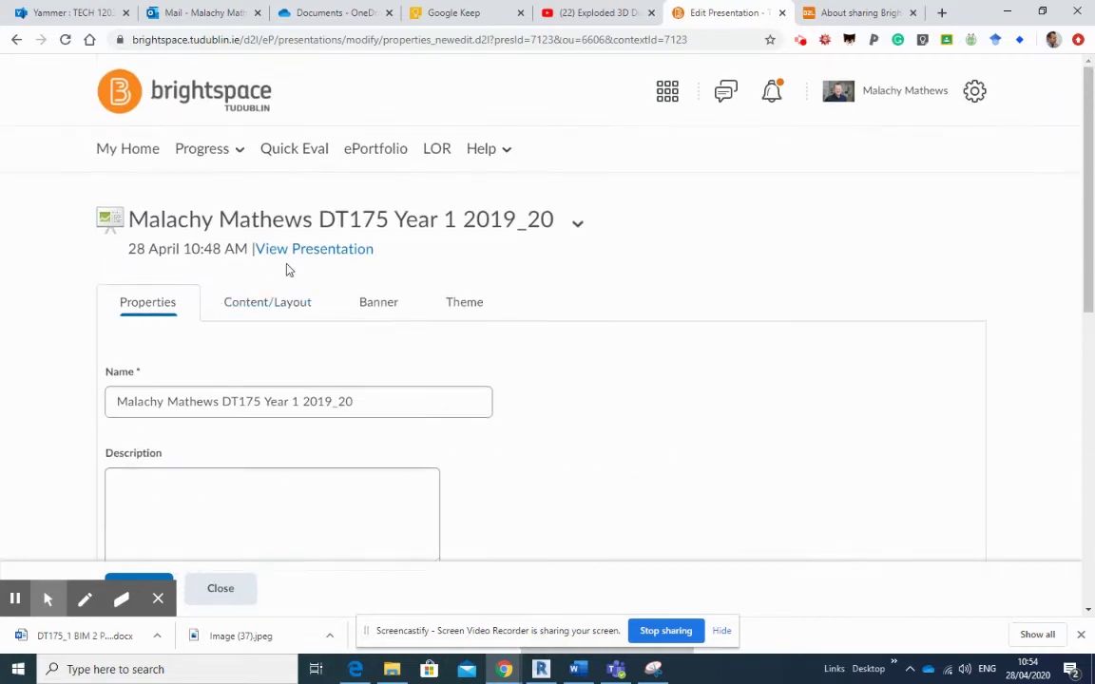
Step: Browse the available themes, with Titan as the current theme
{"action": "left_click", "coordinate": [478, 304]}
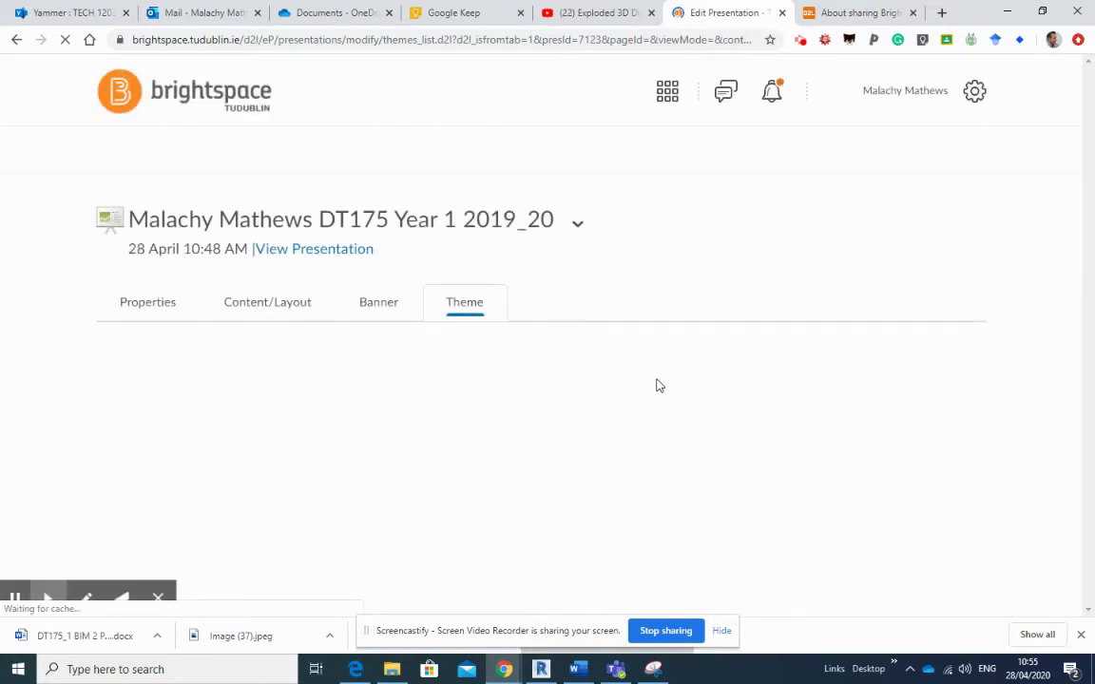
{"action": "scroll", "coordinate": [569, 390], "scroll_direction": "down", "scroll_amount": 2}
{"action": "scroll", "coordinate": [570, 393], "scroll_direction": "down", "scroll_amount": 6}
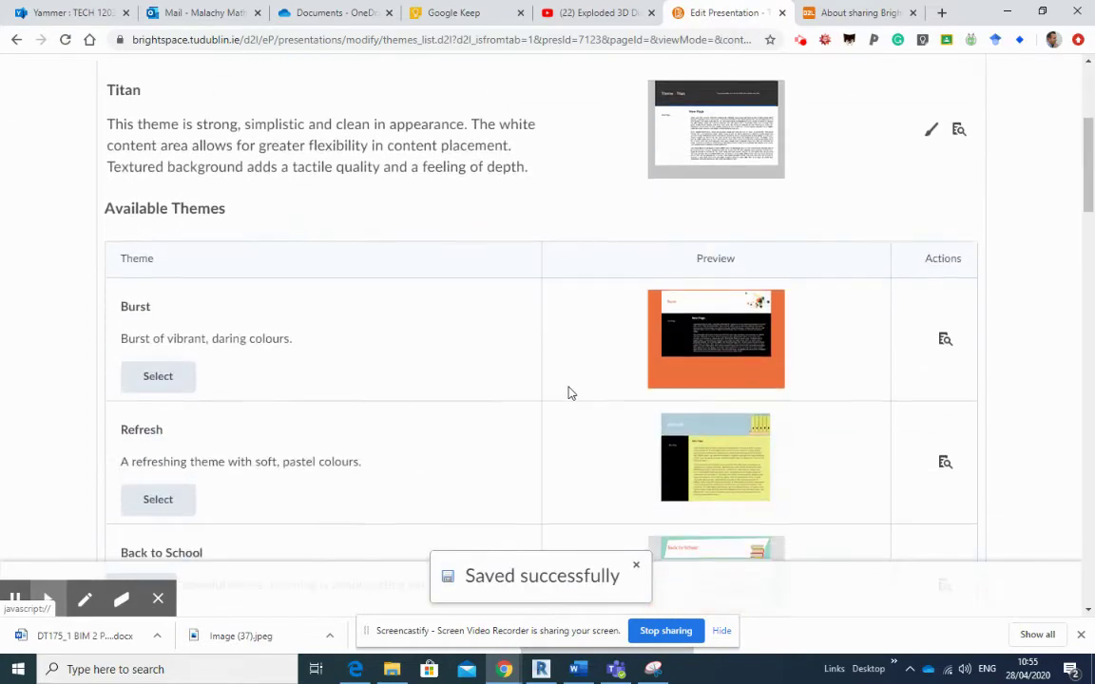
{"action": "scroll", "coordinate": [569, 398], "scroll_direction": "up", "scroll_amount": 2}
{"action": "scroll", "coordinate": [567, 398], "scroll_direction": "up", "scroll_amount": 5}
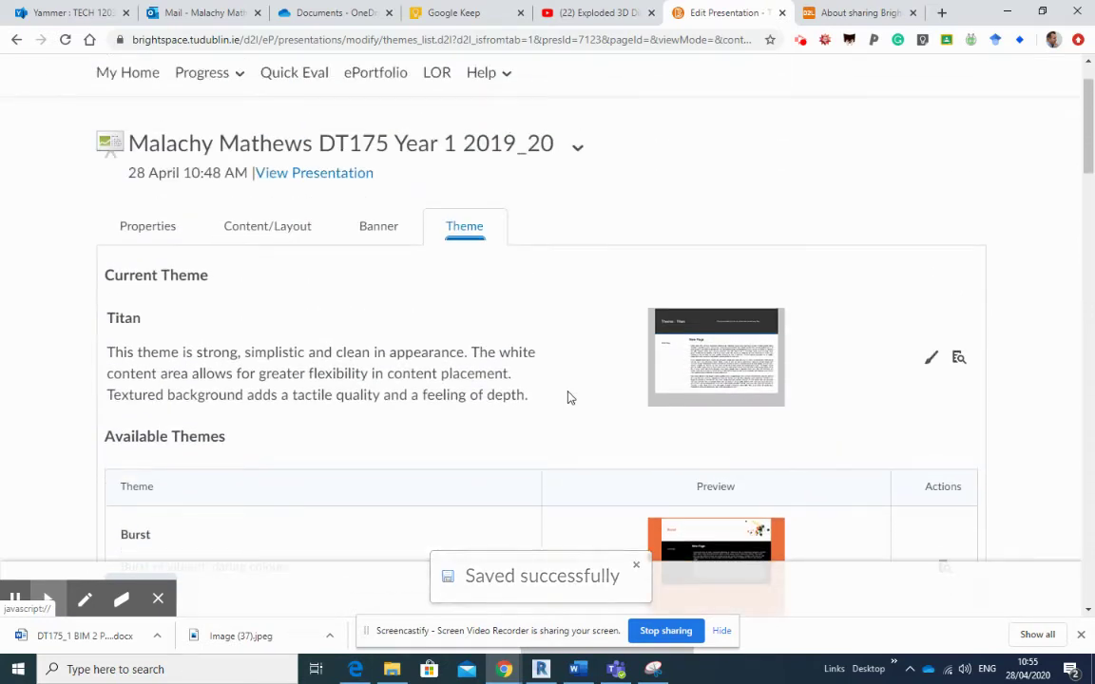
Step: Check the banner title and the 'My ePortfolio' banner description
{"action": "left_click", "coordinate": [377, 231]}
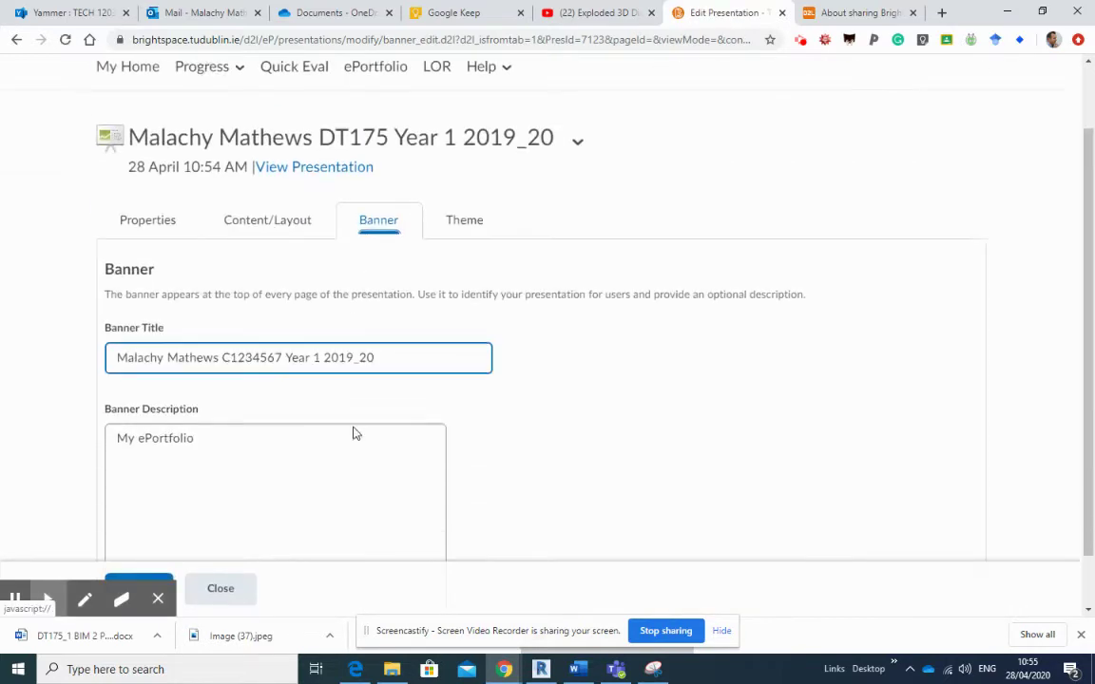
{"action": "left_click", "coordinate": [215, 376]}
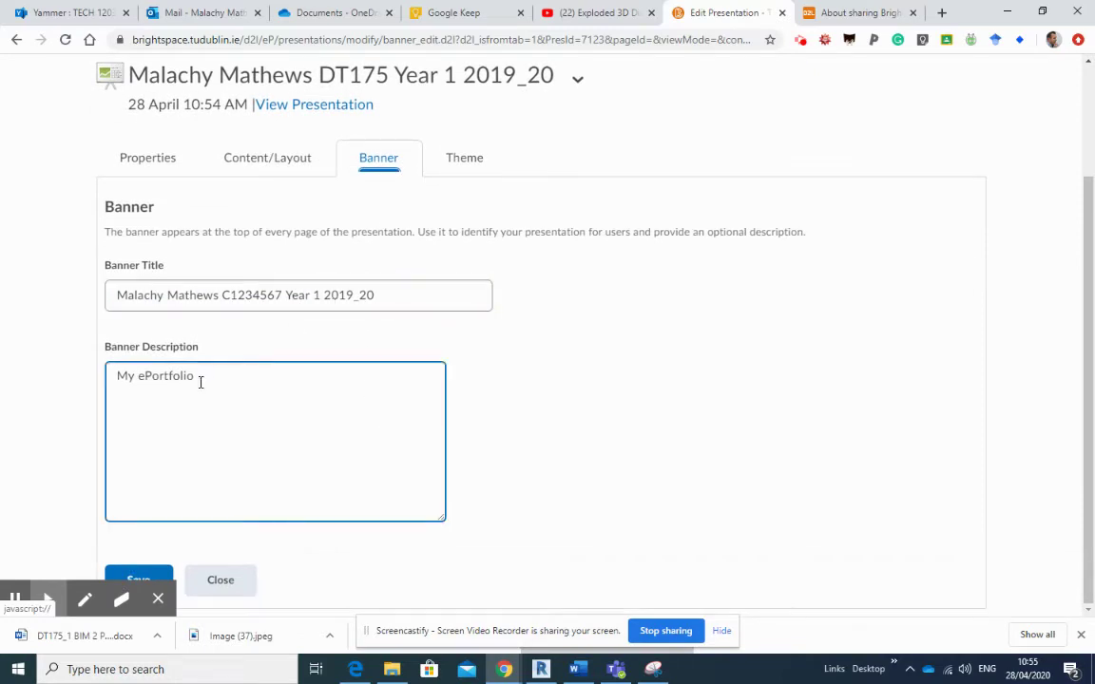
{"action": "left_click", "coordinate": [242, 295]}
{"action": "left_click", "coordinate": [261, 159]}
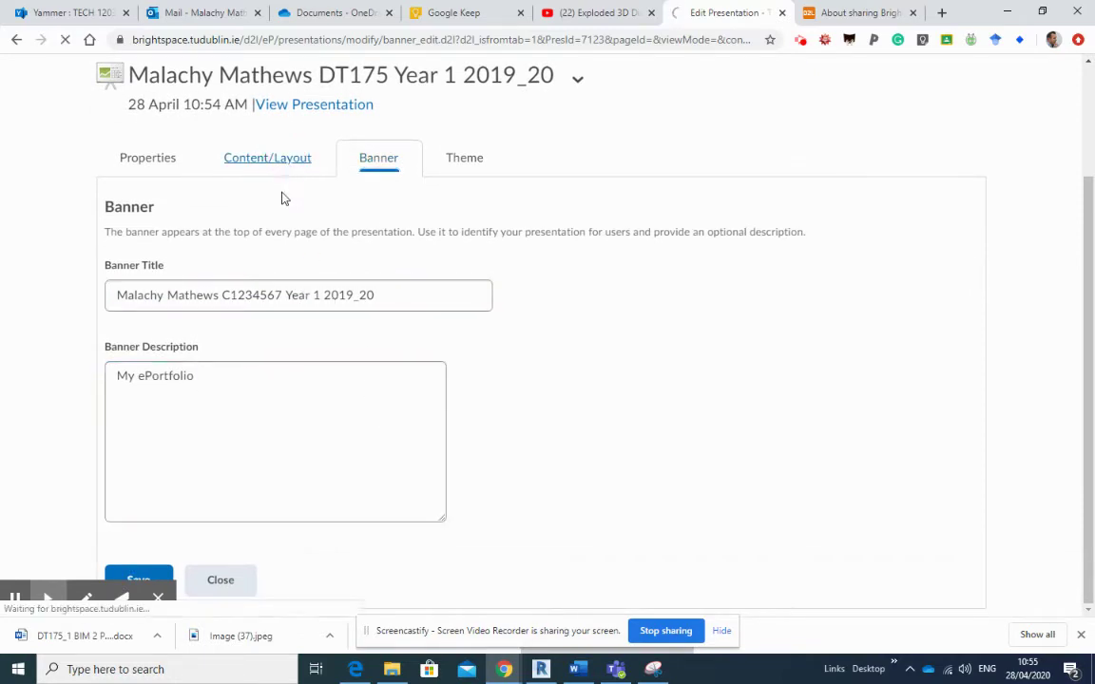
Step: View the TECH 1203 BIM page layout, starting a new page and then cancelling it
{"action": "left_click", "coordinate": [411, 293]}
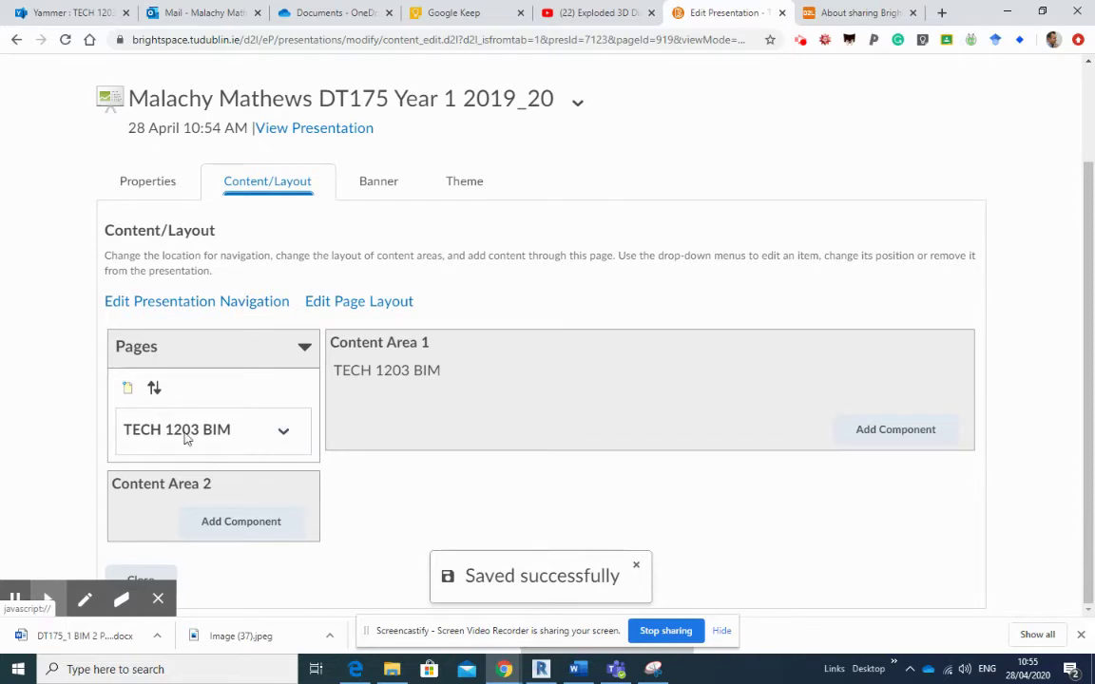
{"action": "left_click", "coordinate": [125, 391]}
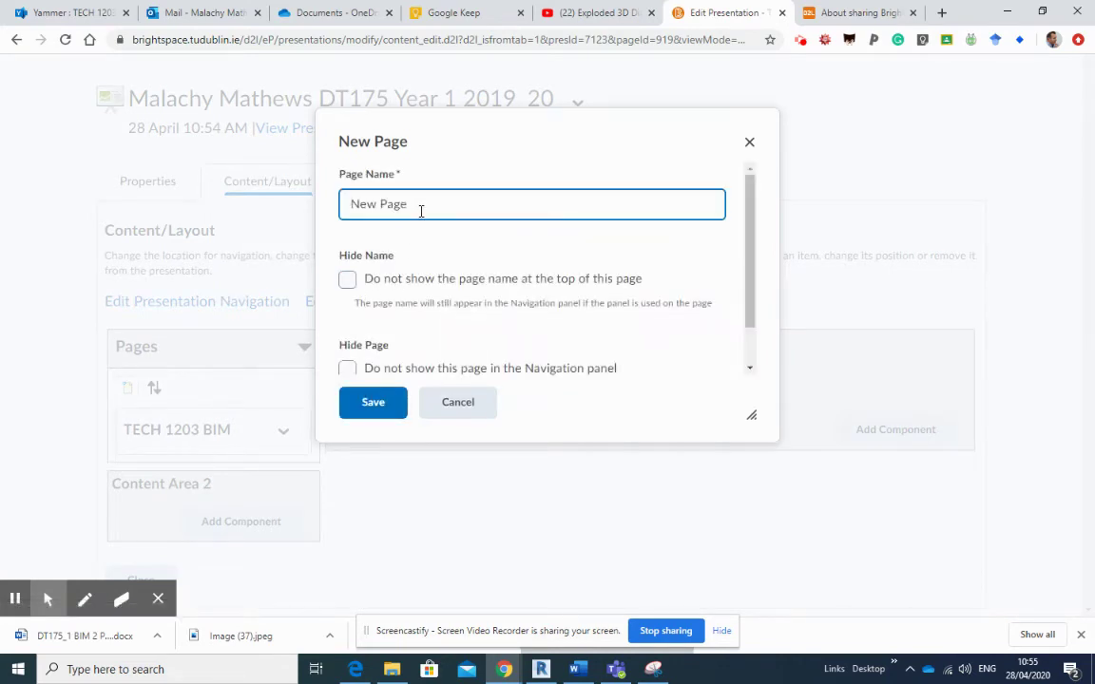
{"action": "left_click", "coordinate": [456, 401]}
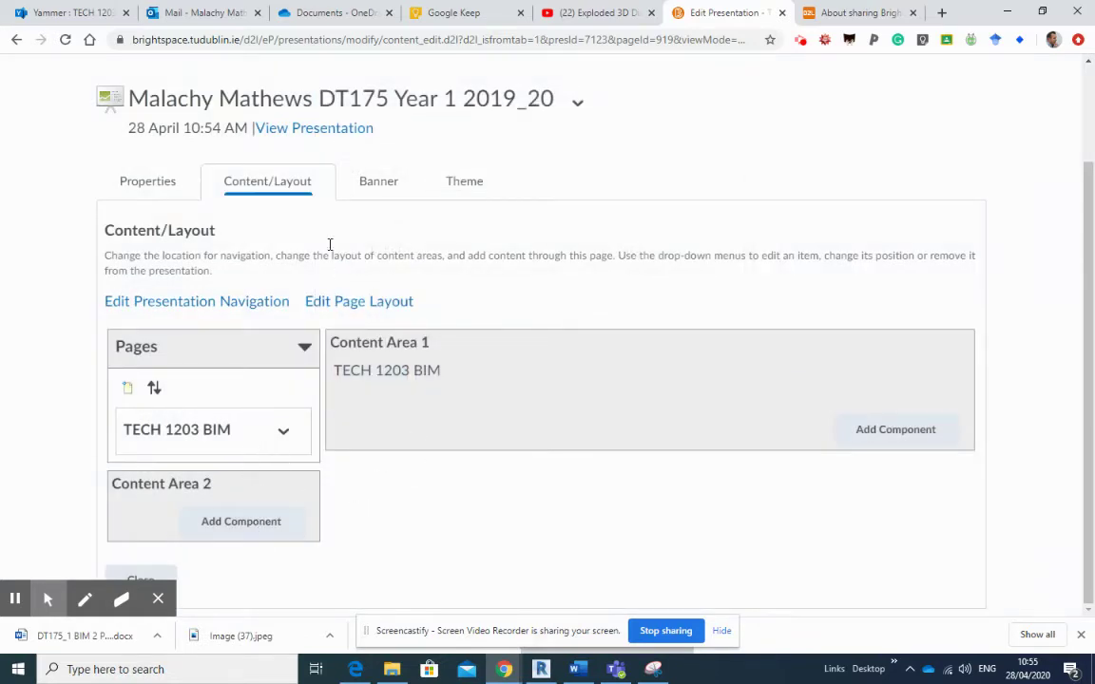
Step: Preview the presentation's TECH 1203 BIM page as viewers see it, then close the preview
{"action": "left_click", "coordinate": [313, 127]}
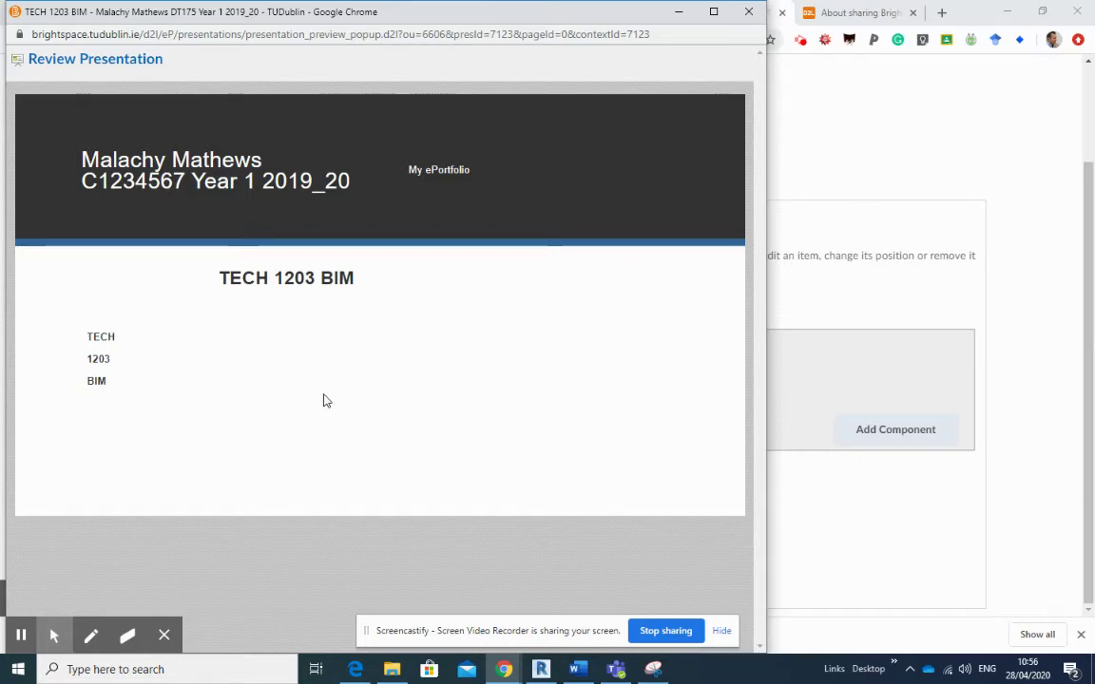
{"action": "left_click", "coordinate": [749, 12]}
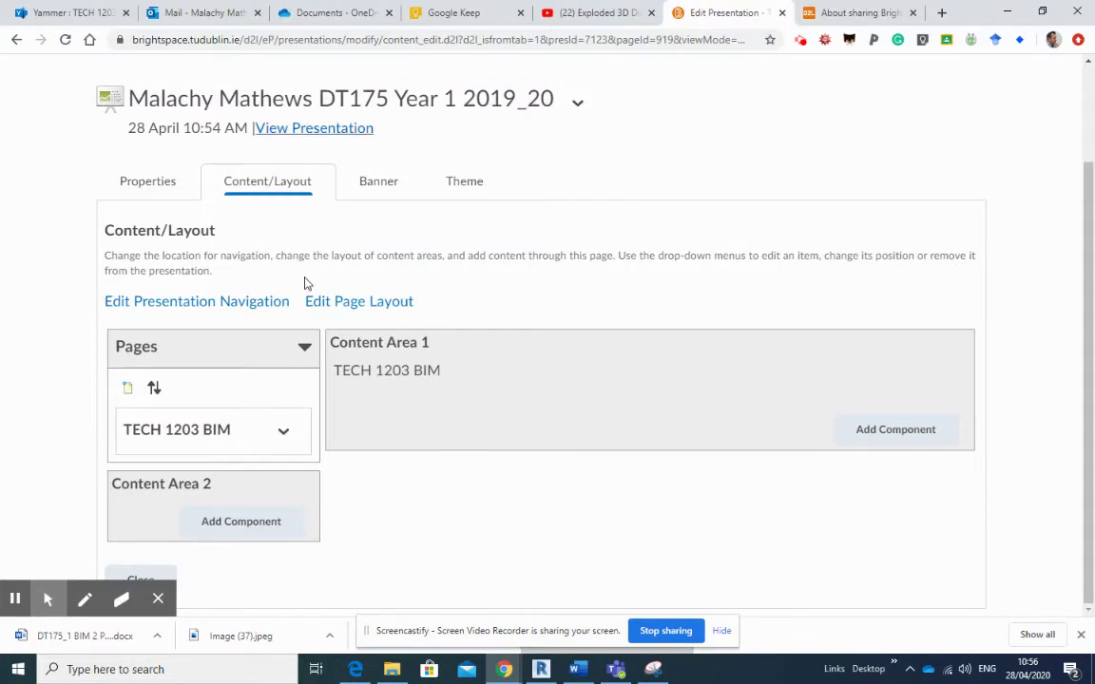
Step: Return to the ePortfolio dashboard and reopen the My Items list of 8 items
{"action": "scroll", "coordinate": [292, 229], "scroll_direction": "up", "scroll_amount": 2}
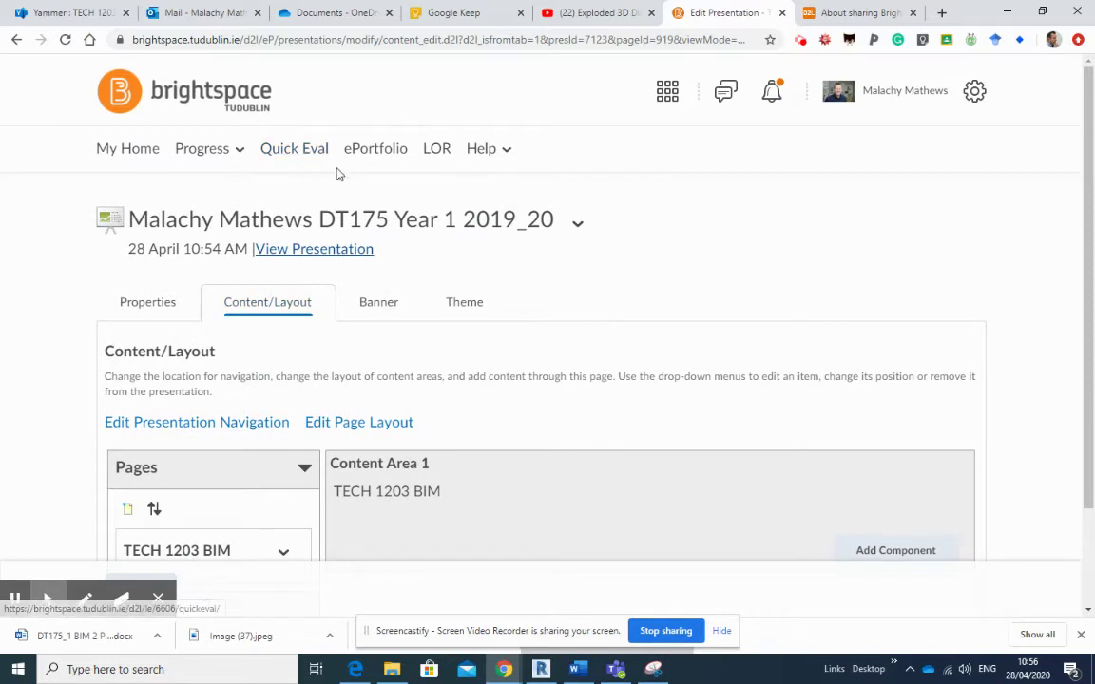
{"action": "left_click", "coordinate": [362, 152]}
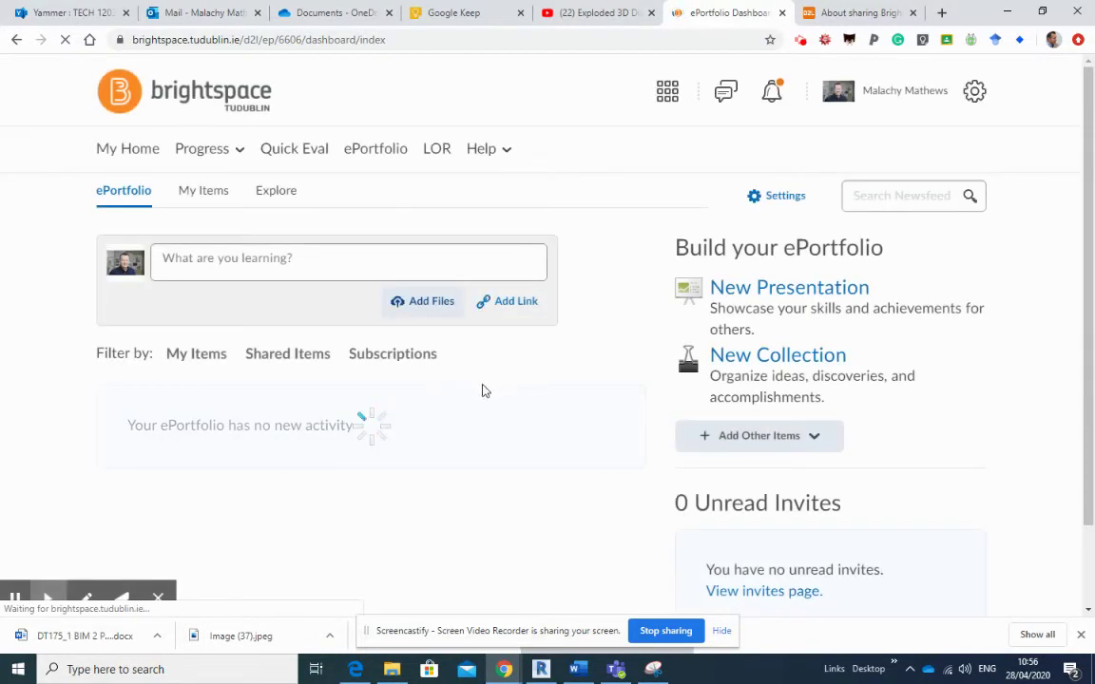
{"action": "scroll", "coordinate": [492, 383], "scroll_direction": "down", "scroll_amount": 3}
{"action": "scroll", "coordinate": [479, 342], "scroll_direction": "down", "scroll_amount": 3}
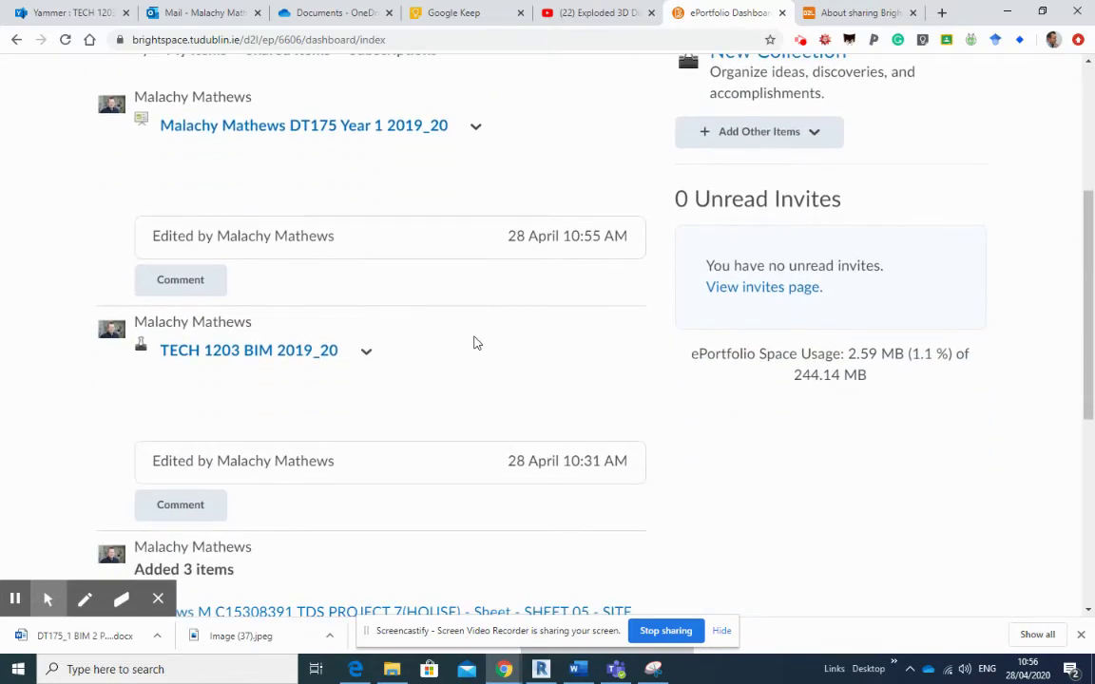
{"action": "scroll", "coordinate": [475, 343], "scroll_direction": "down", "scroll_amount": 4}
{"action": "scroll", "coordinate": [474, 342], "scroll_direction": "up", "scroll_amount": 8}
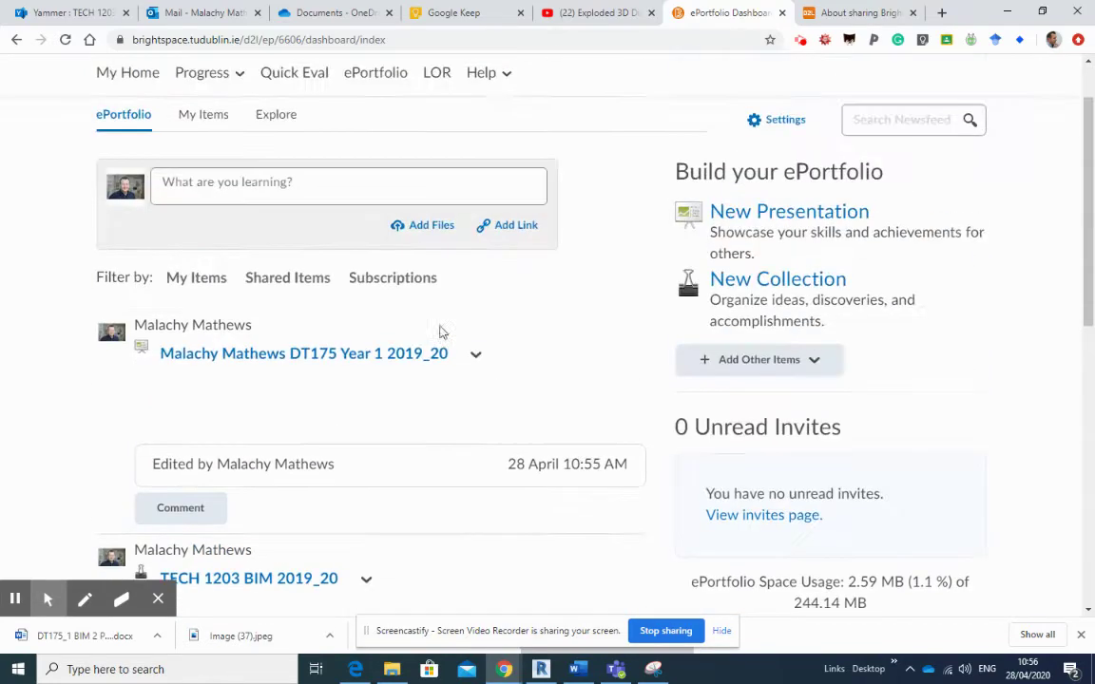
{"action": "left_click", "coordinate": [202, 116]}
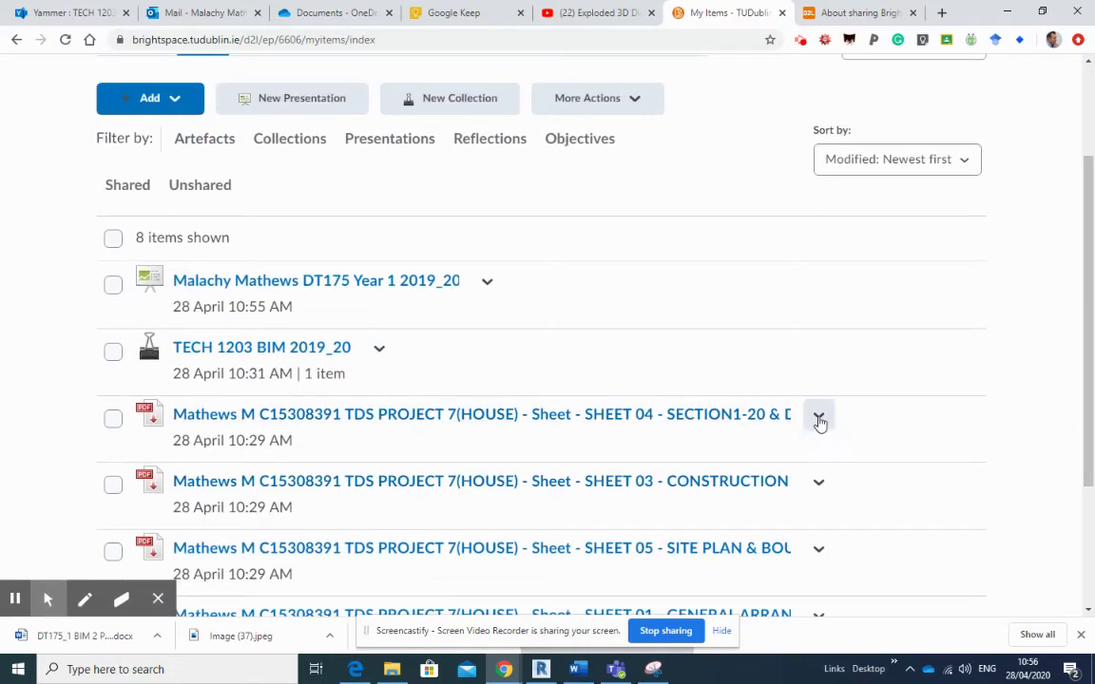
Step: Add SHEET 04 to the DT175 Year 1 presentation's TECH 1203 BIM page, Area 1
{"action": "left_click", "coordinate": [818, 418]}
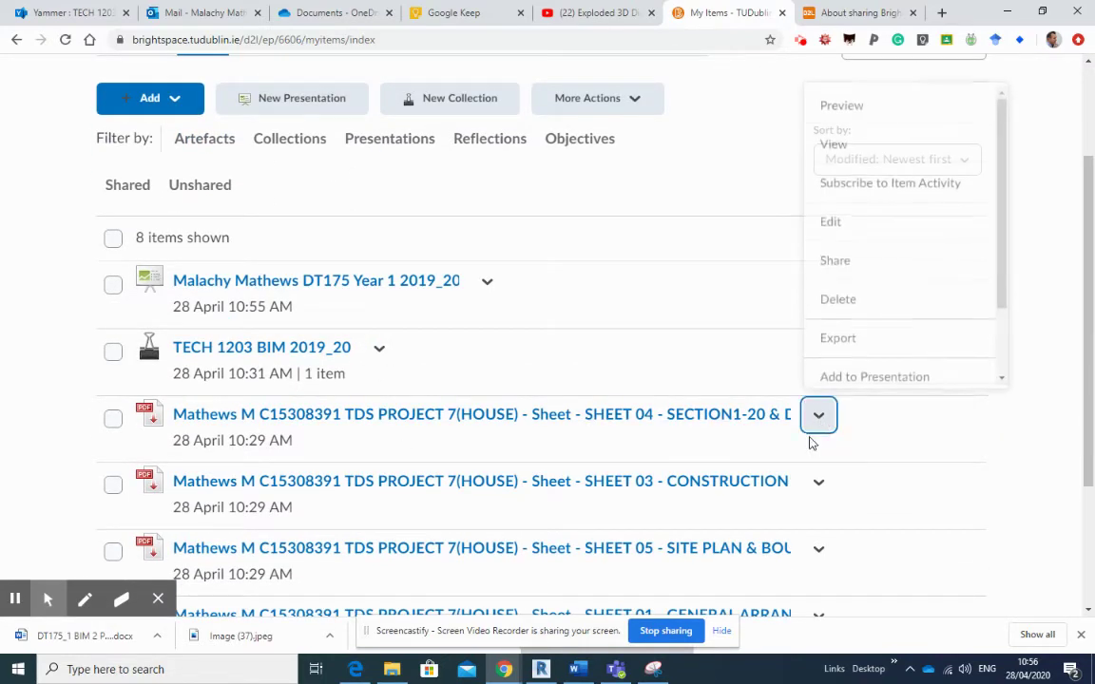
{"action": "left_click", "coordinate": [878, 381]}
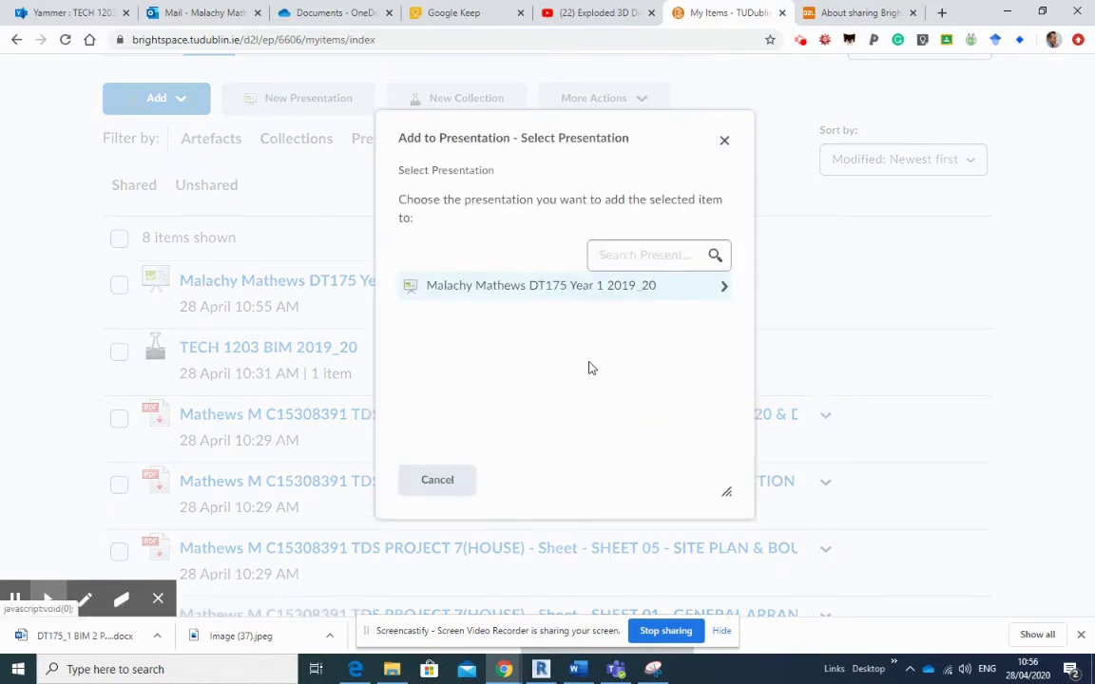
{"action": "left_click", "coordinate": [583, 290]}
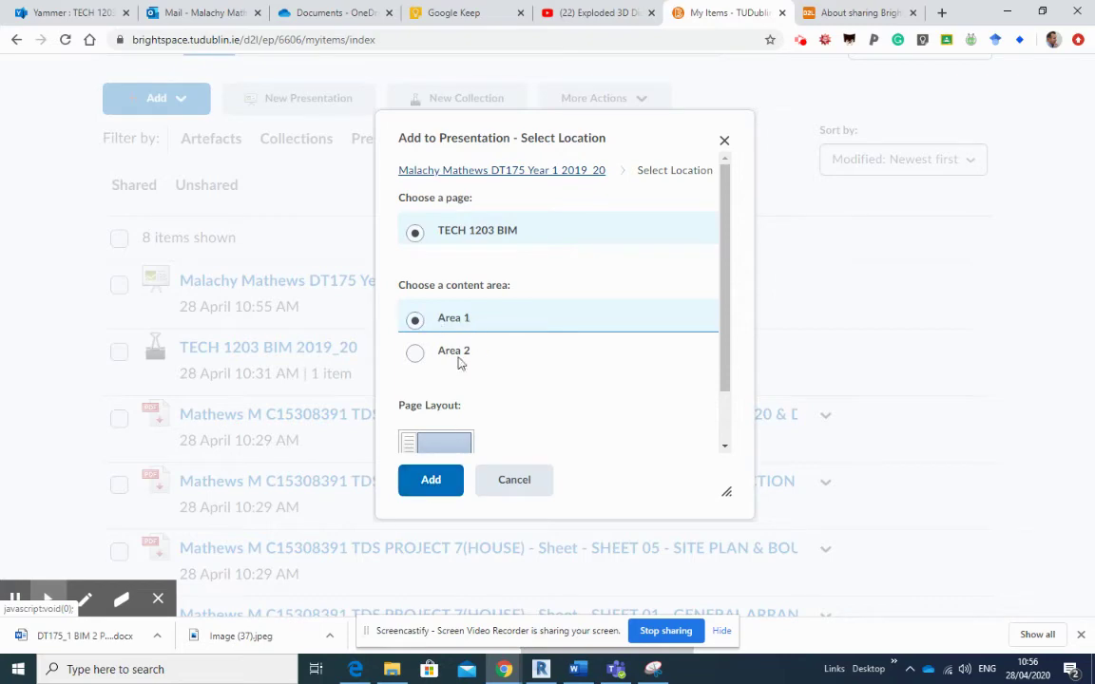
{"action": "left_click", "coordinate": [443, 483]}
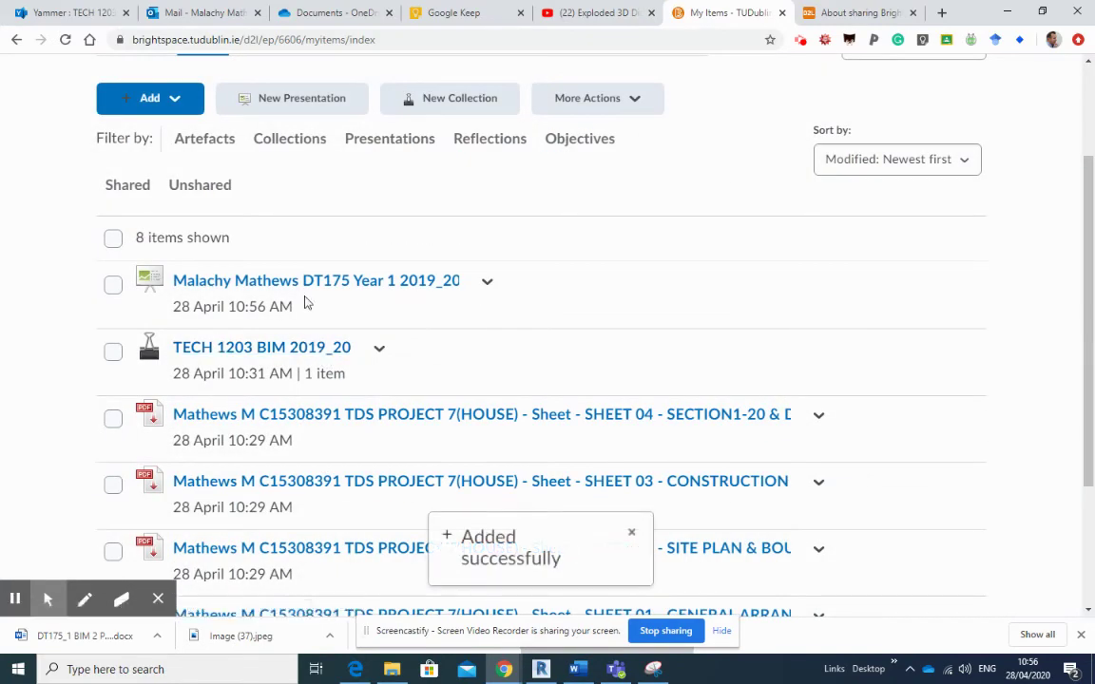
{"action": "left_click", "coordinate": [486, 283]}
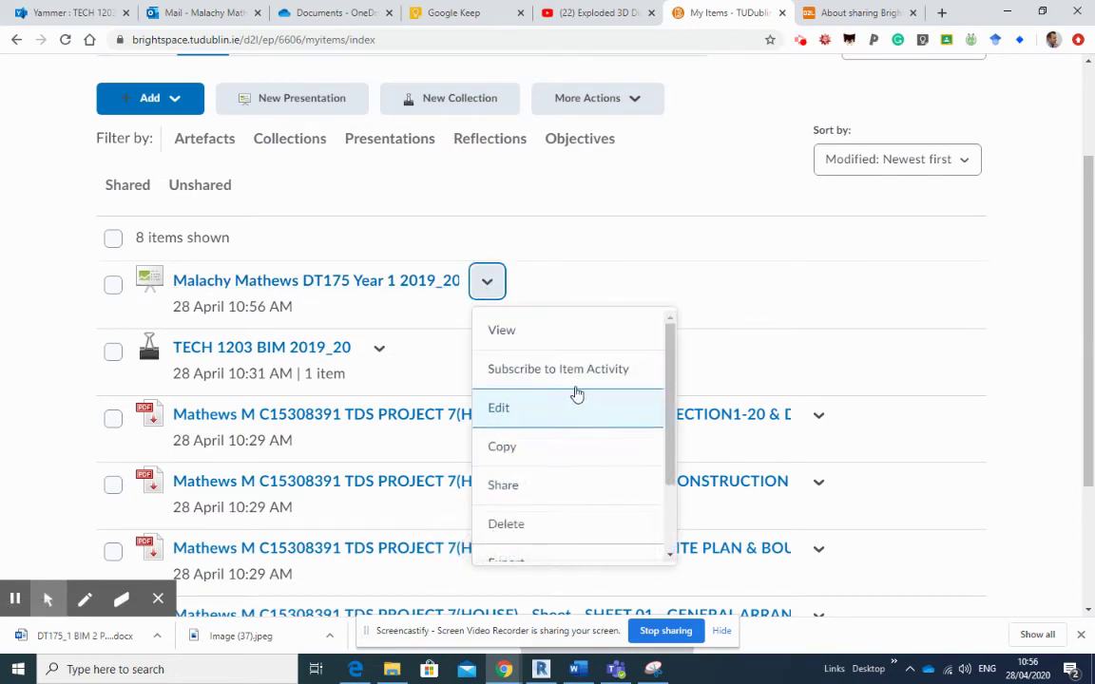
{"action": "scroll", "coordinate": [668, 394], "scroll_direction": "down", "scroll_amount": 1}
{"action": "left_click", "coordinate": [538, 453]}
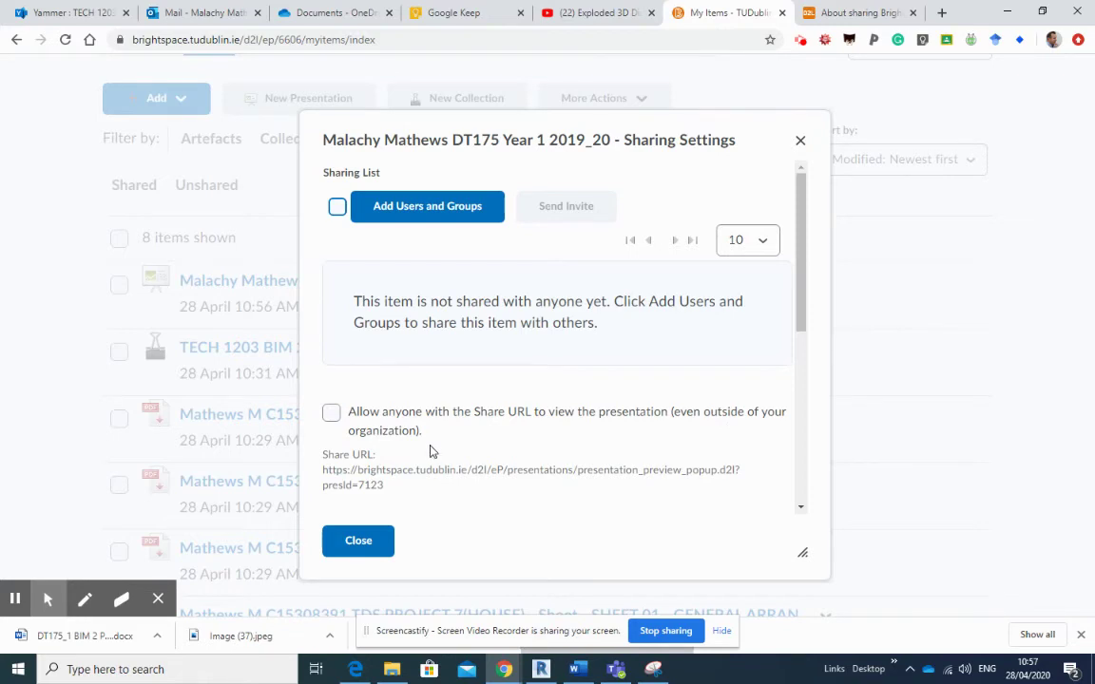
{"action": "left_click", "coordinate": [359, 545]}
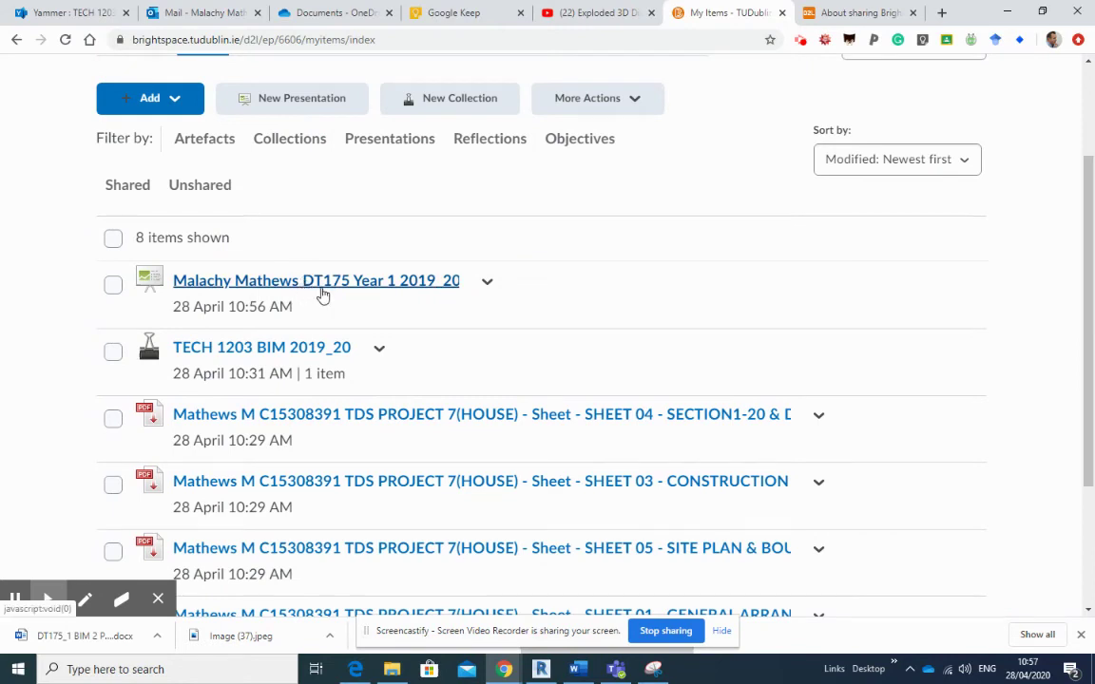
{"action": "scroll", "coordinate": [384, 421], "scroll_direction": "down", "scroll_amount": 3}
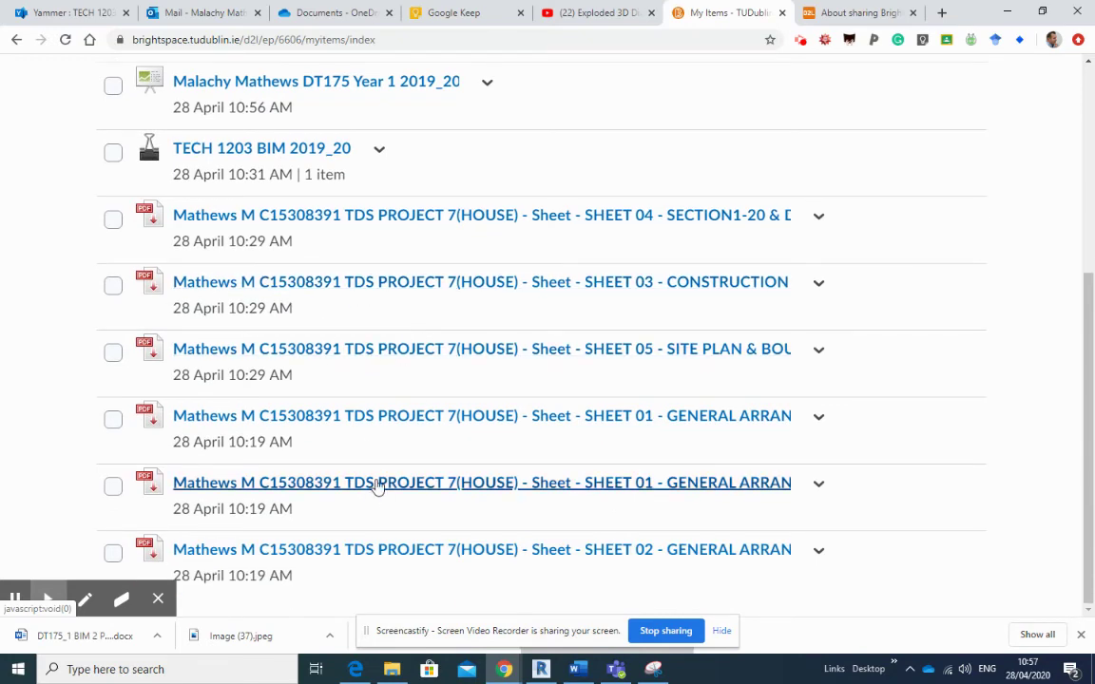
{"action": "scroll", "coordinate": [378, 473], "scroll_direction": "up", "scroll_amount": 2}
{"action": "scroll", "coordinate": [379, 473], "scroll_direction": "up", "scroll_amount": 1}
{"action": "scroll", "coordinate": [570, 447], "scroll_direction": "down", "scroll_amount": 1}
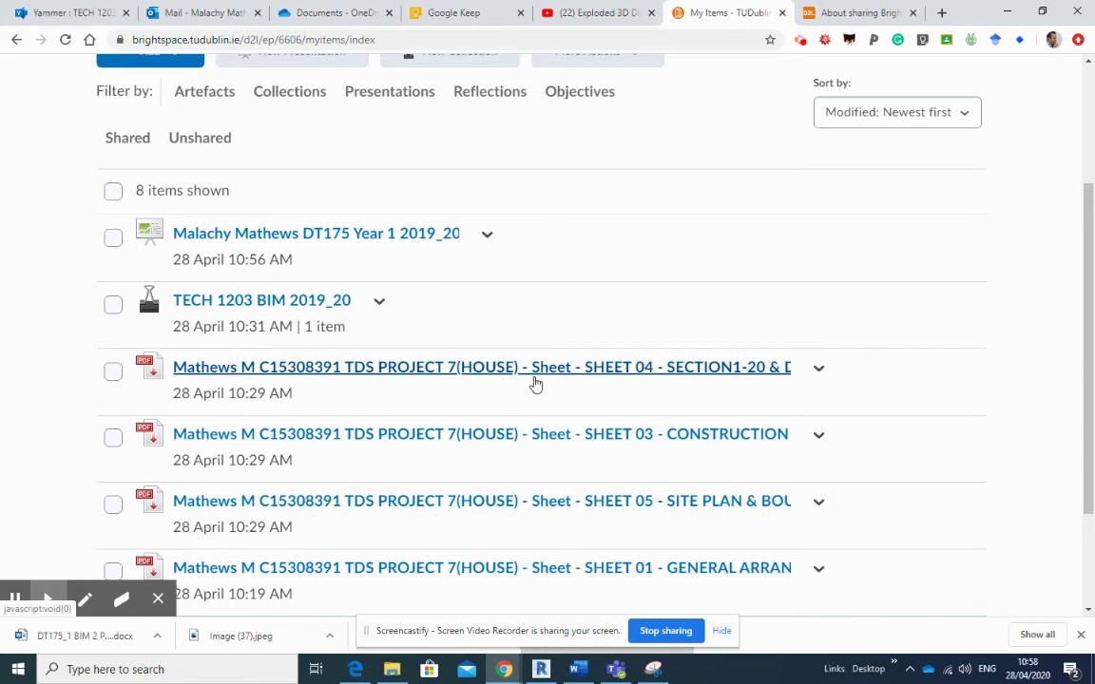
{"action": "scroll", "coordinate": [419, 380], "scroll_direction": "down", "scroll_amount": 2}
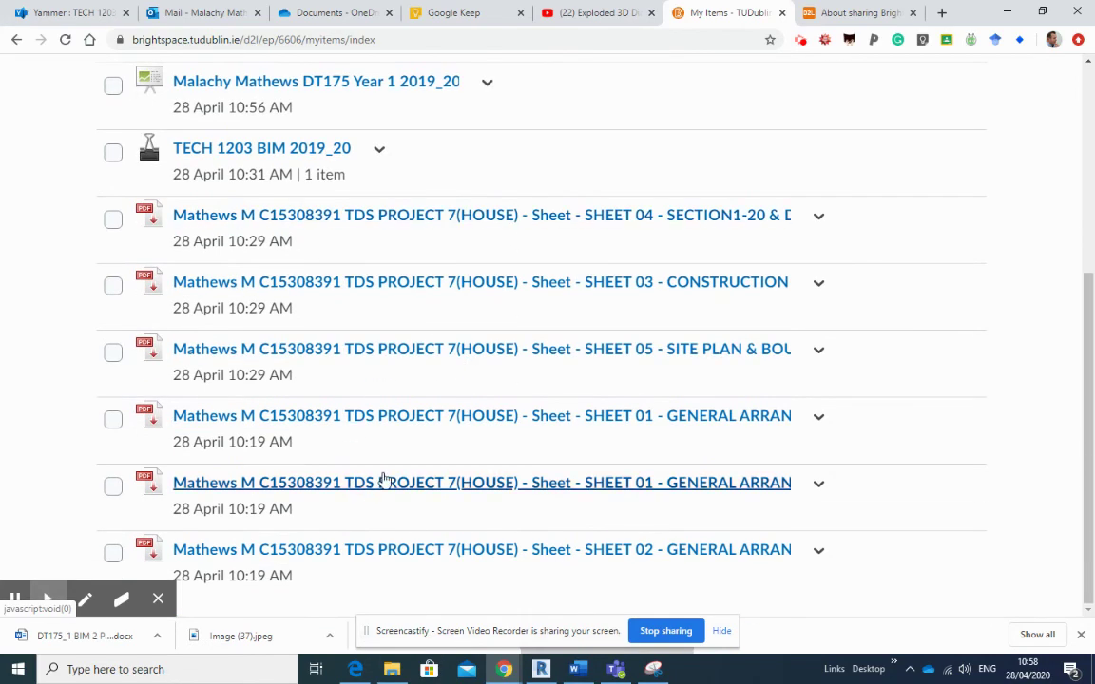
{"action": "scroll", "coordinate": [355, 457], "scroll_direction": "up", "scroll_amount": 4}
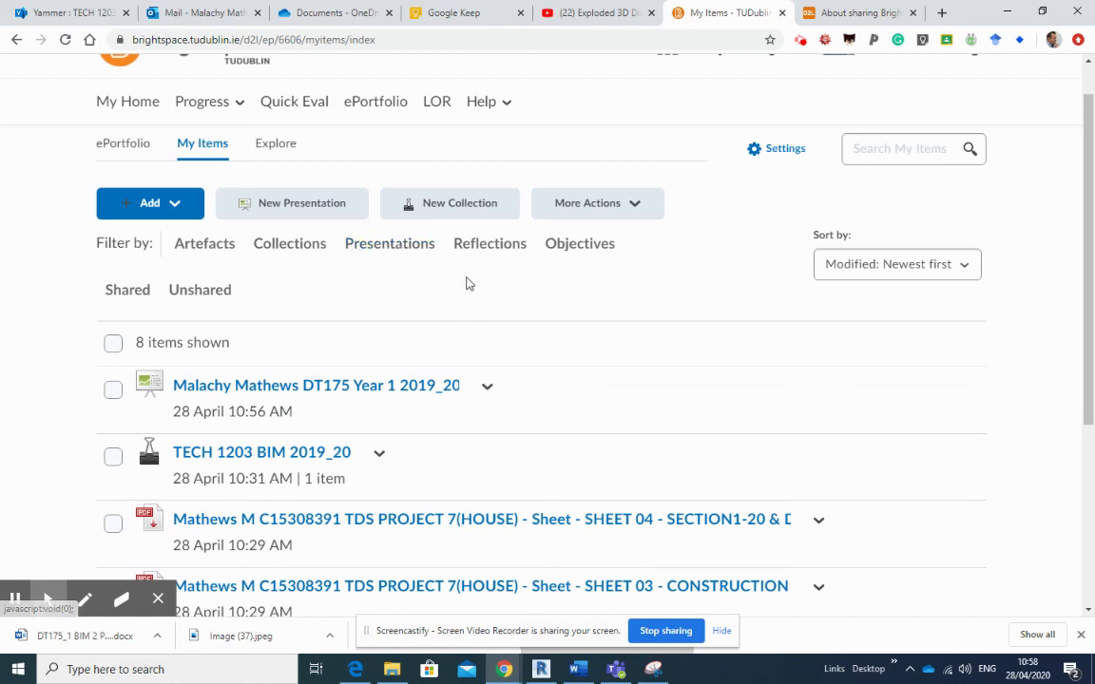
{"action": "scroll", "coordinate": [485, 276], "scroll_direction": "down", "scroll_amount": 1}
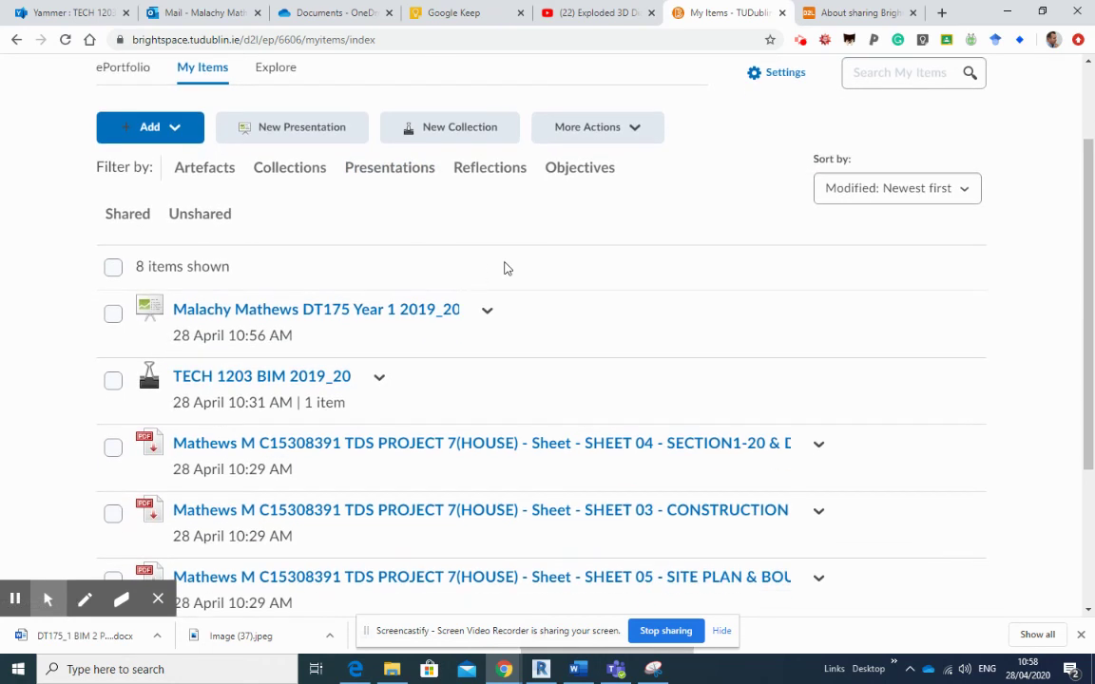